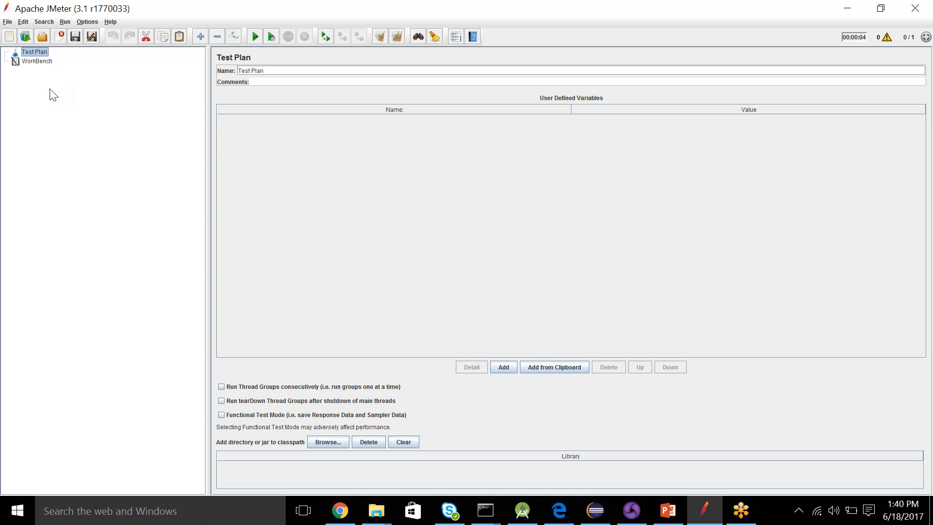
# - Add a standard Thread Group to the Test Plan
pyautogui.rightClick(37, 52)
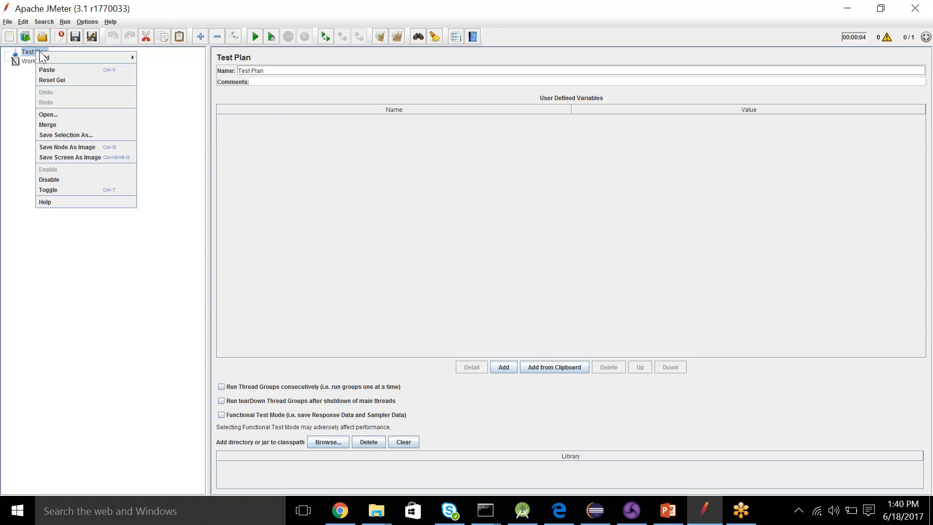
pyautogui.moveTo(70, 57)
pyautogui.moveTo(184, 58)
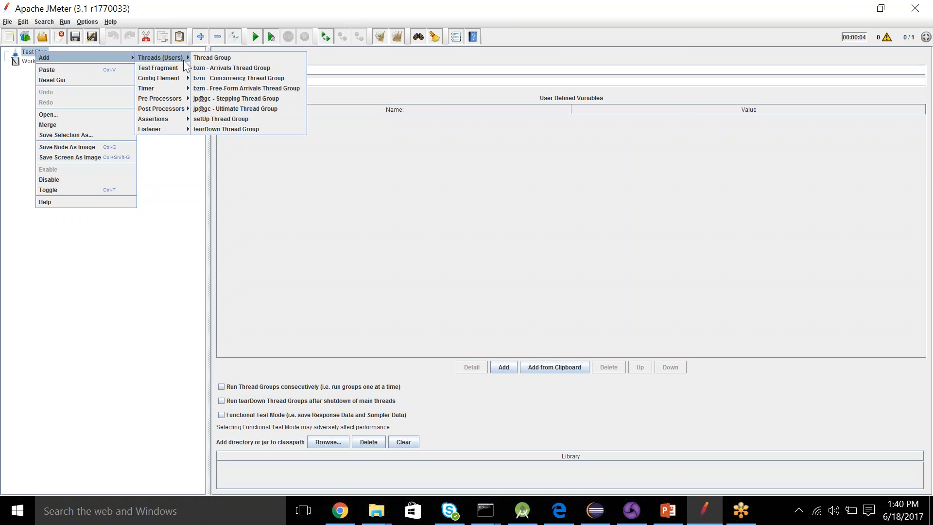
pyautogui.click(219, 57)
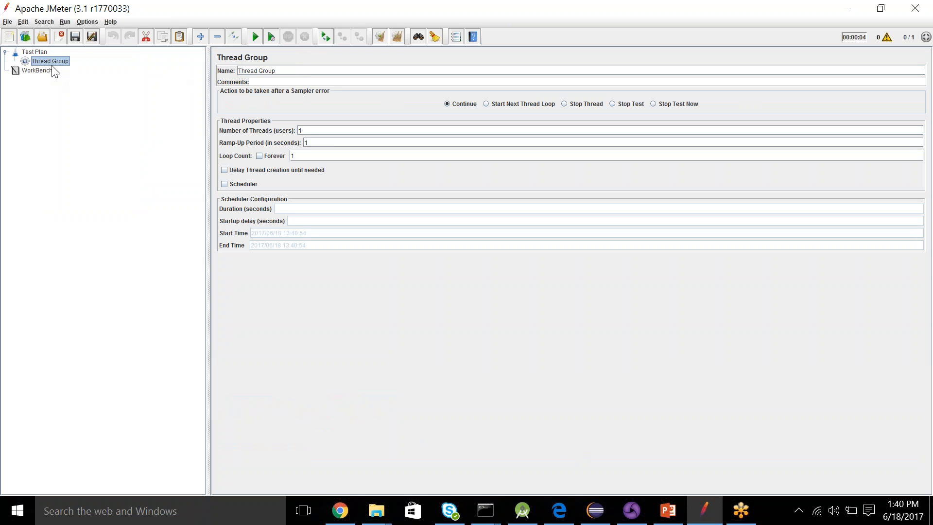
# - Add a Simple Controller logic controller under the Thread Group
pyautogui.rightClick(57, 61)
pyautogui.moveTo(101, 67)
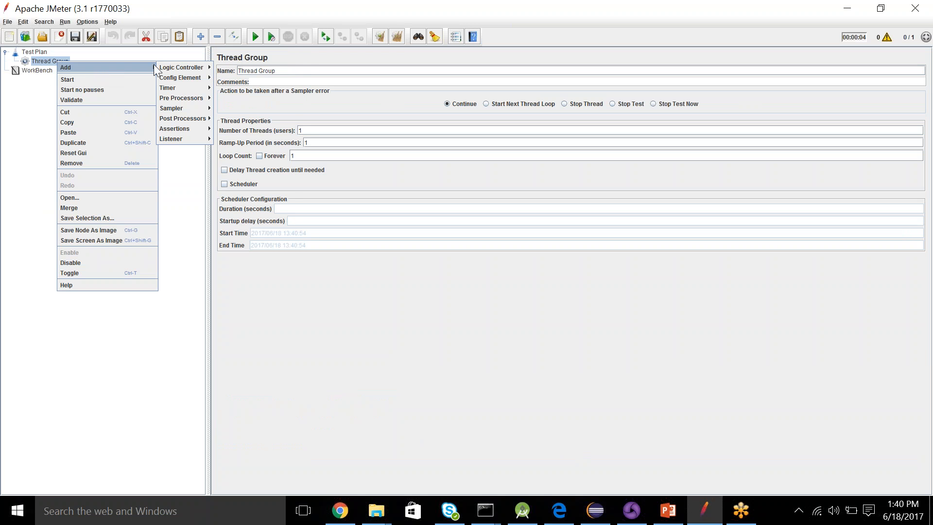
pyautogui.moveTo(182, 66)
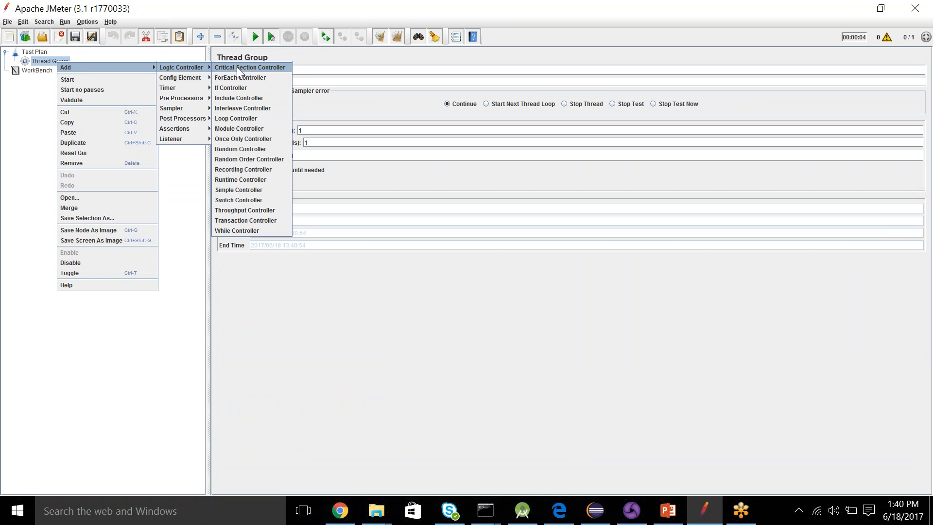
pyautogui.click(240, 191)
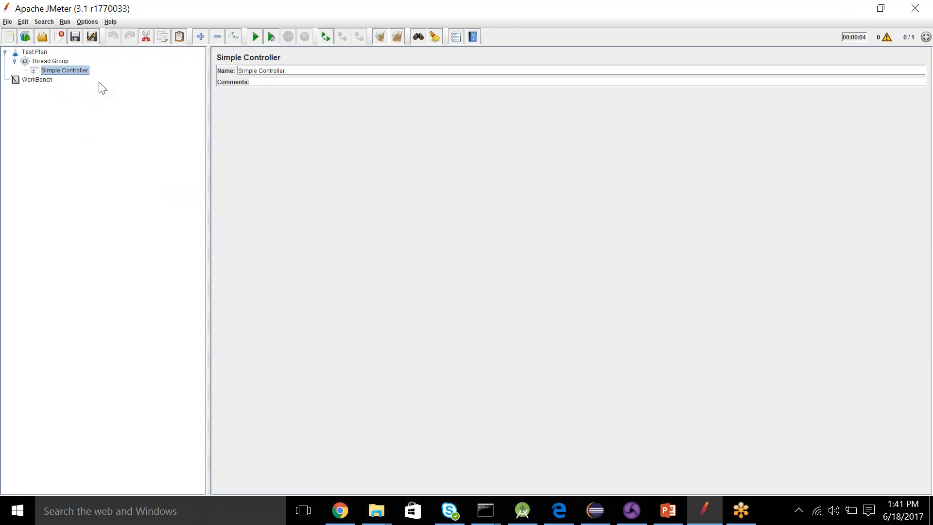
# - Add an HTTP Request sampler under the Simple Controller and name it Request1
pyautogui.rightClick(71, 72)
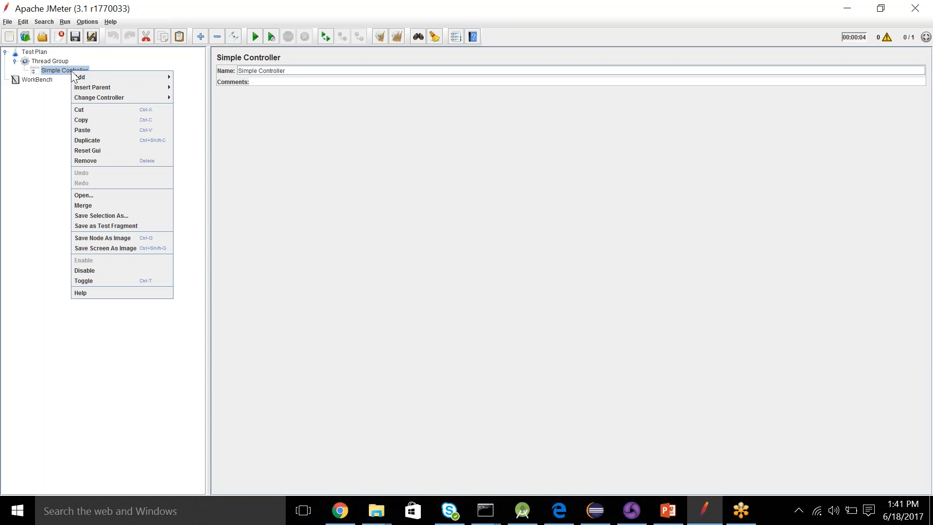
pyautogui.moveTo(146, 76)
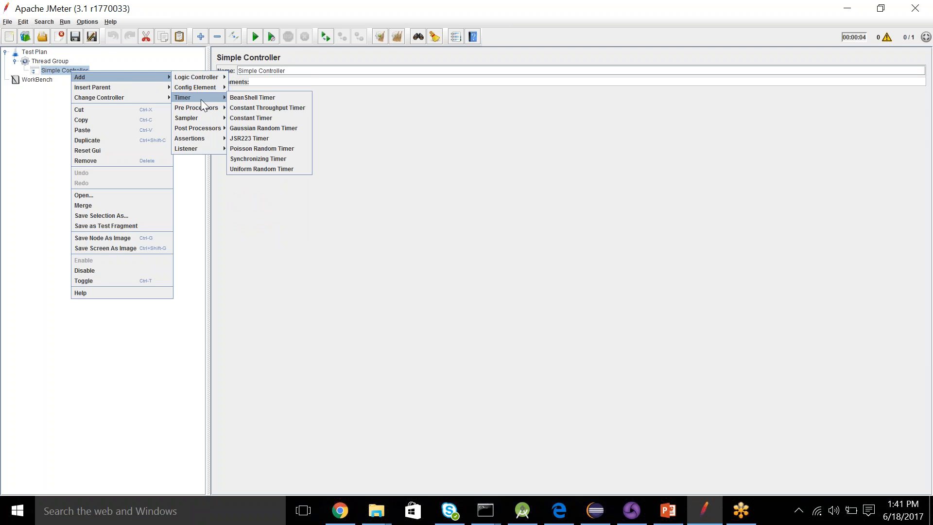
pyautogui.moveTo(197, 118)
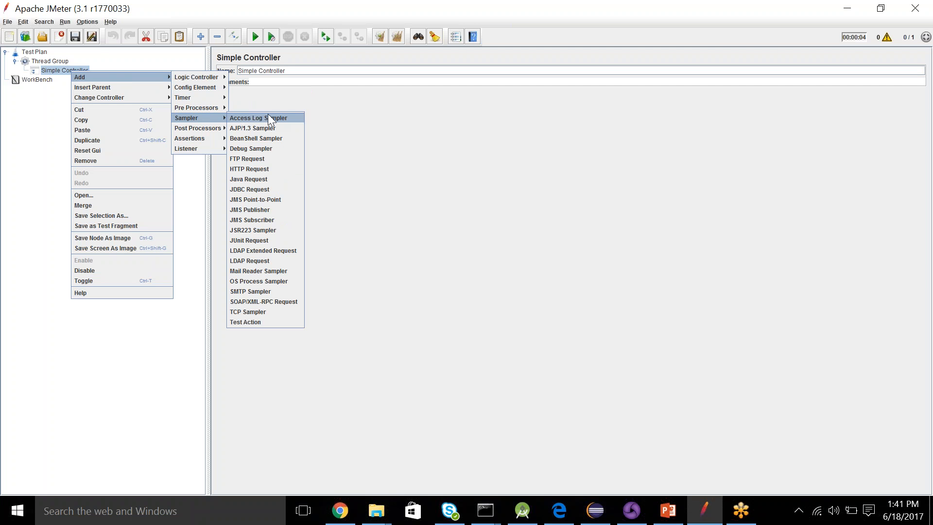
pyautogui.click(253, 169)
pyautogui.moveTo(284, 70); pyautogui.dragTo(210, 72)
pyautogui.write('Requets1')
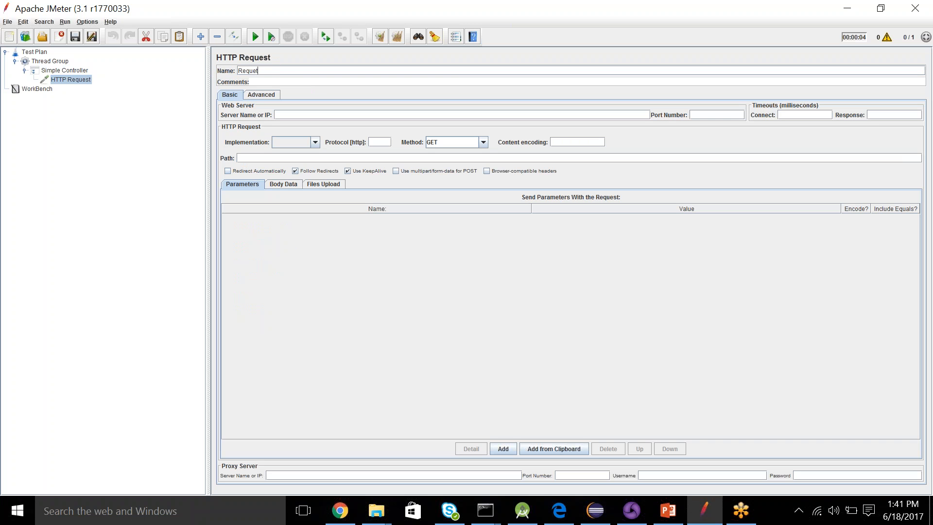
pyautogui.press('BackSpace')
pyautogui.press('BackSpace')
pyautogui.write('st1')
# - Set the server name of Request1 to google.com and its path to /
pyautogui.click(328, 115)
pyautogui.write('google.com')
# - Add a second HTTP Request sampler under the Simple Controller with server name google.com and path /gmail
pyautogui.click(68, 69)
pyautogui.rightClick(68, 69)
pyautogui.moveTo(135, 76)
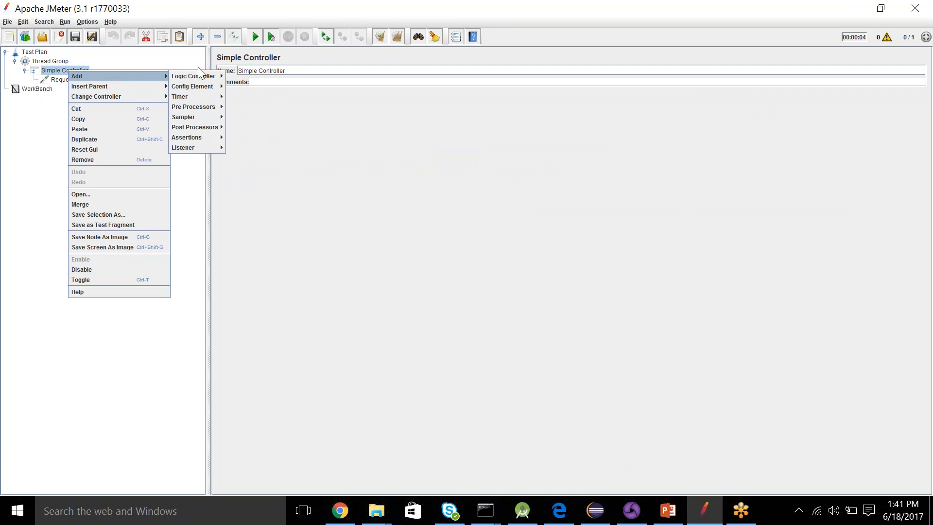
pyautogui.moveTo(202, 115)
pyautogui.click(252, 167)
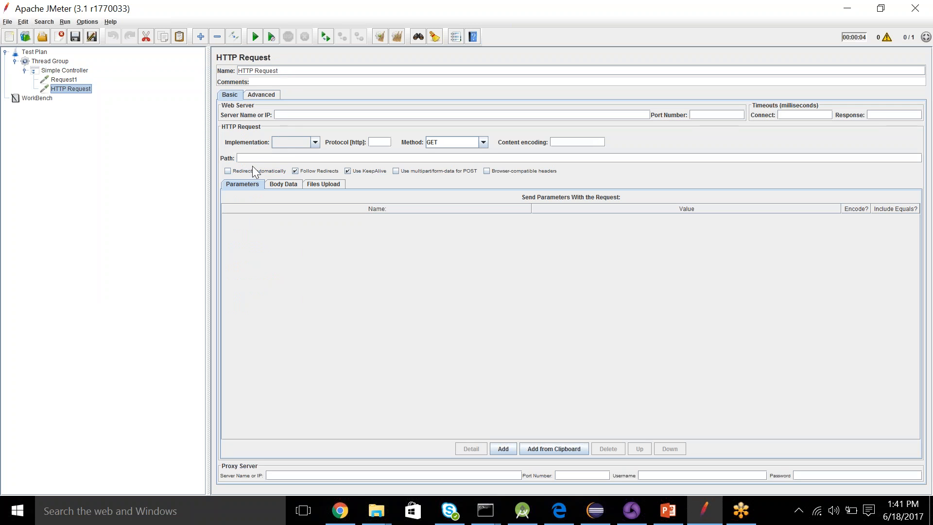
pyautogui.click(287, 114)
pyautogui.write('google.com')
pyautogui.click(257, 158)
pyautogui.write('/gmail')
# - Add a View Results in Table listener under the Simple Controller
pyautogui.click(62, 69)
pyautogui.rightClick(63, 69)
pyautogui.moveTo(101, 74)
pyautogui.moveTo(199, 145)
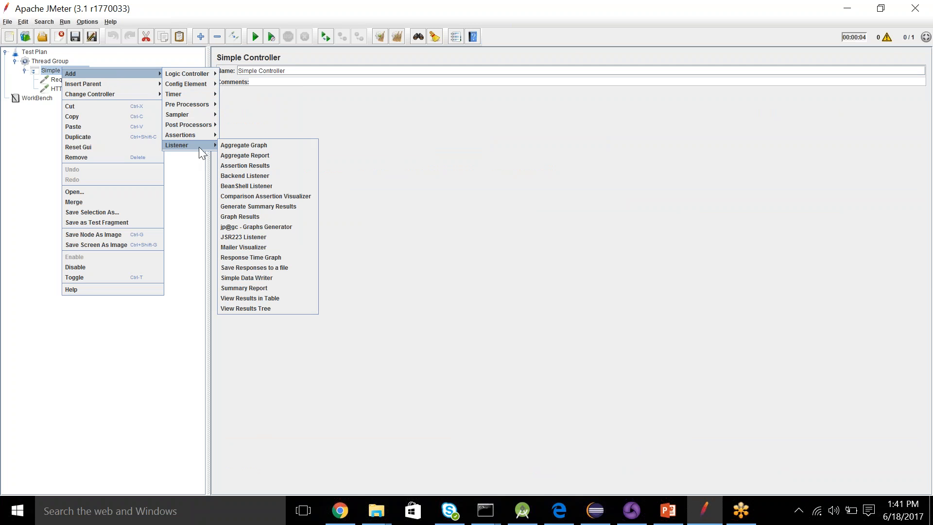
pyautogui.click(255, 298)
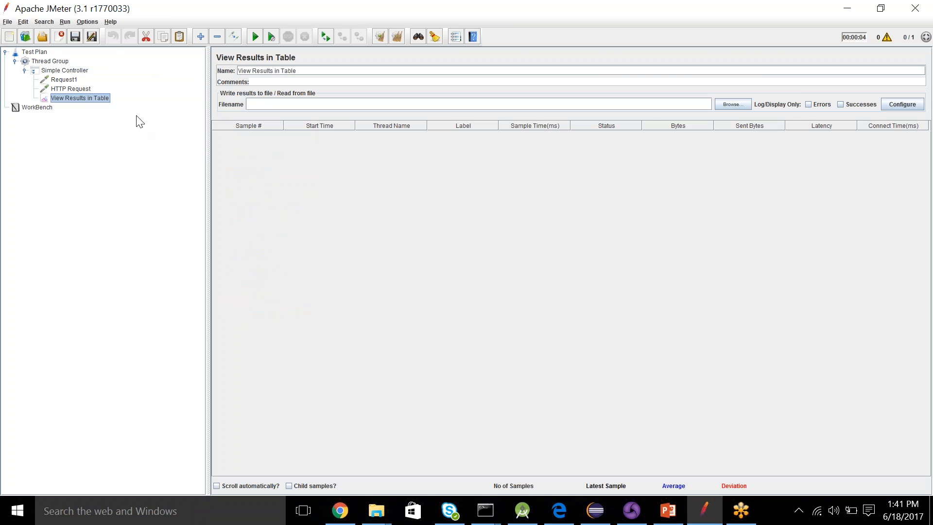
# - Rename the second HTTP Request sampler, the one with path /gmail, as Gmail
pyautogui.click(78, 90)
pyautogui.moveTo(284, 71); pyautogui.dragTo(219, 71)
pyautogui.write('Gmail')
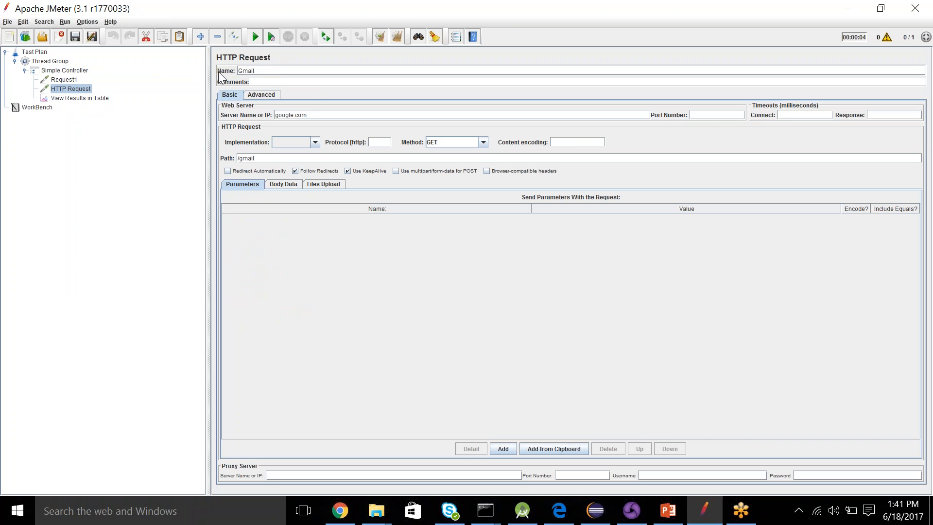
# - Rename the Request1 sampler as HomePage
pyautogui.click(64, 80)
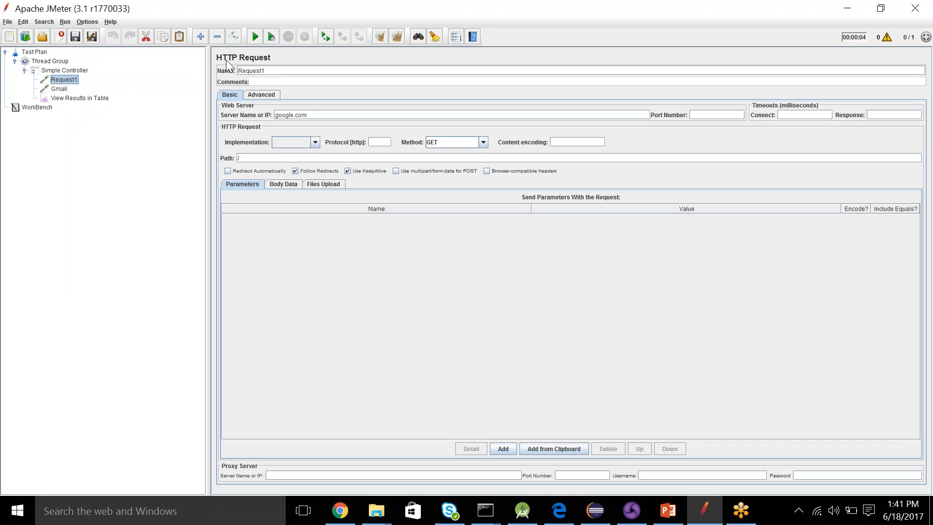
pyautogui.moveTo(274, 71); pyautogui.dragTo(228, 74)
pyautogui.write('HomePage')
pyautogui.click(88, 98)
pyautogui.click(59, 88)
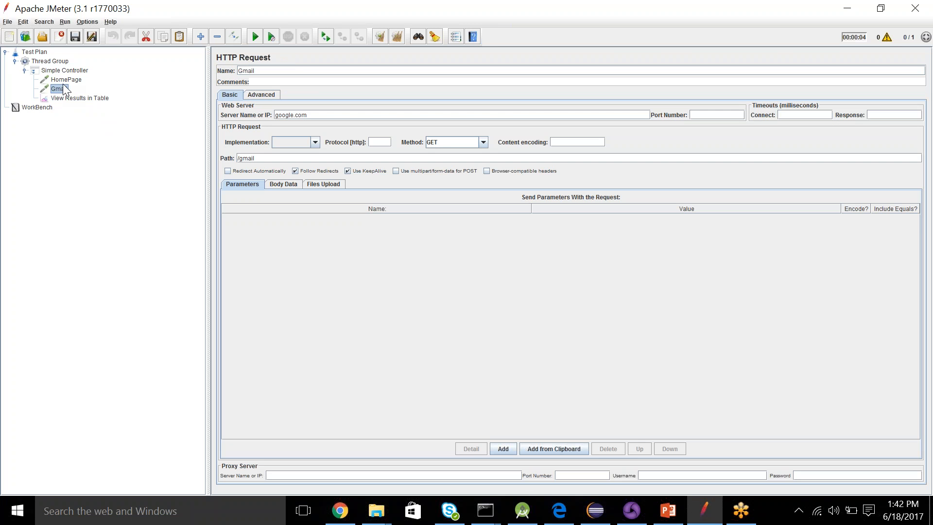
pyautogui.click(66, 81)
pyautogui.click(66, 71)
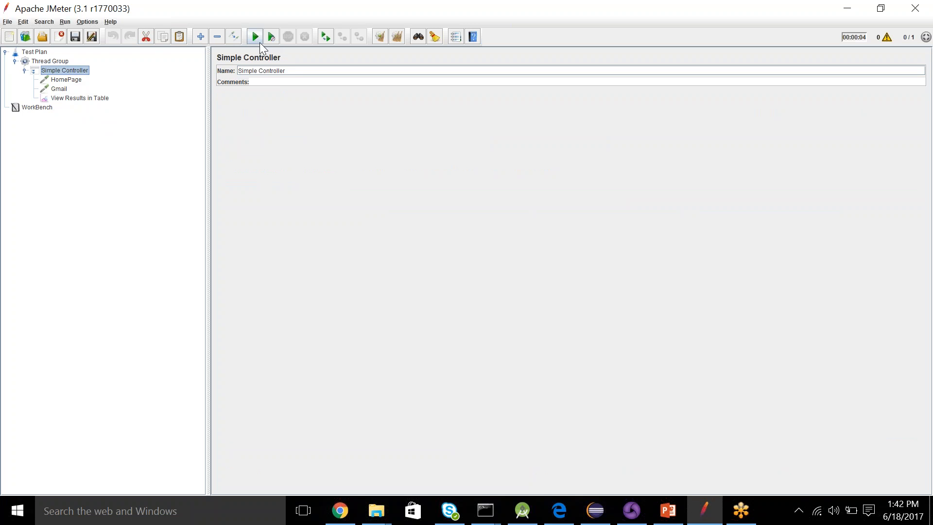
# - Run the test plan without saving it and open the View Results in Table listener to check the samples
pyautogui.click(258, 39)
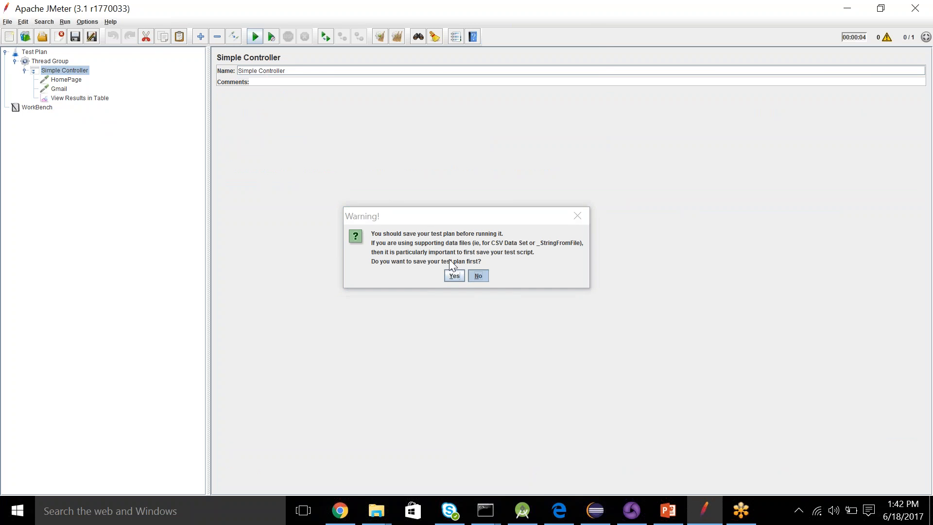
pyautogui.click(476, 276)
pyautogui.click(103, 99)
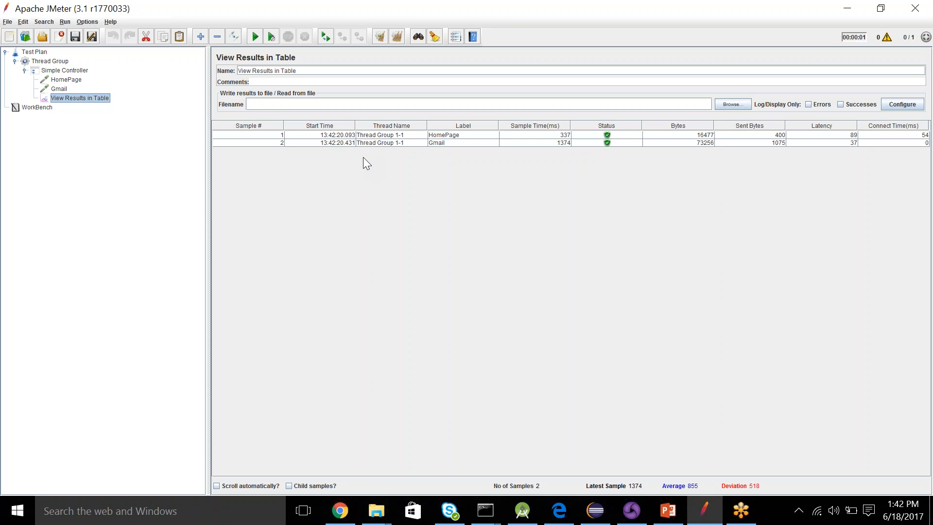
# - Change the Simple Controller that holds the HomePage and Gmail requests into a Loop Controller
pyautogui.click(77, 71)
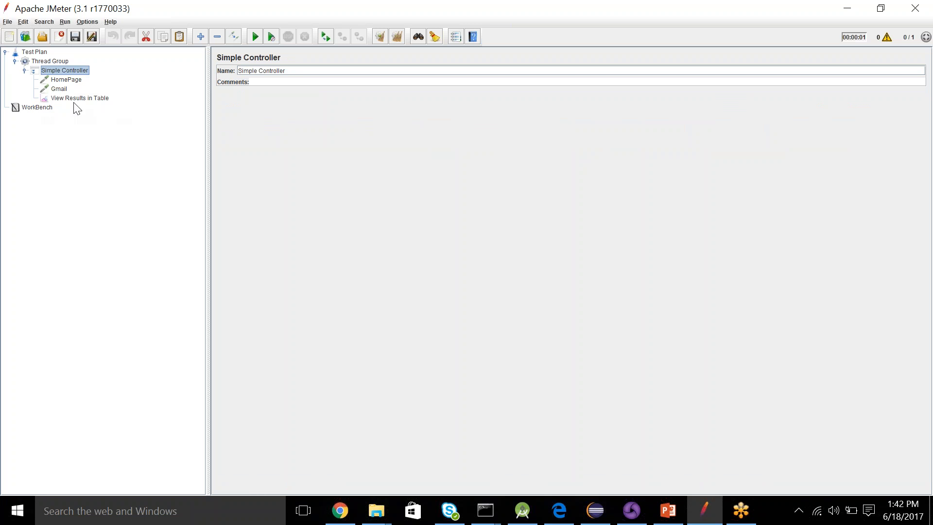
pyautogui.rightClick(68, 73)
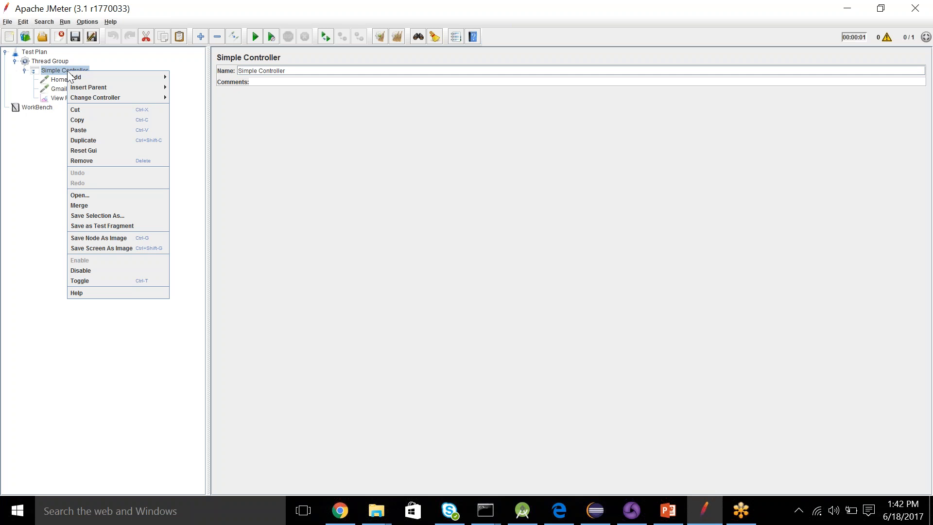
pyautogui.moveTo(147, 100)
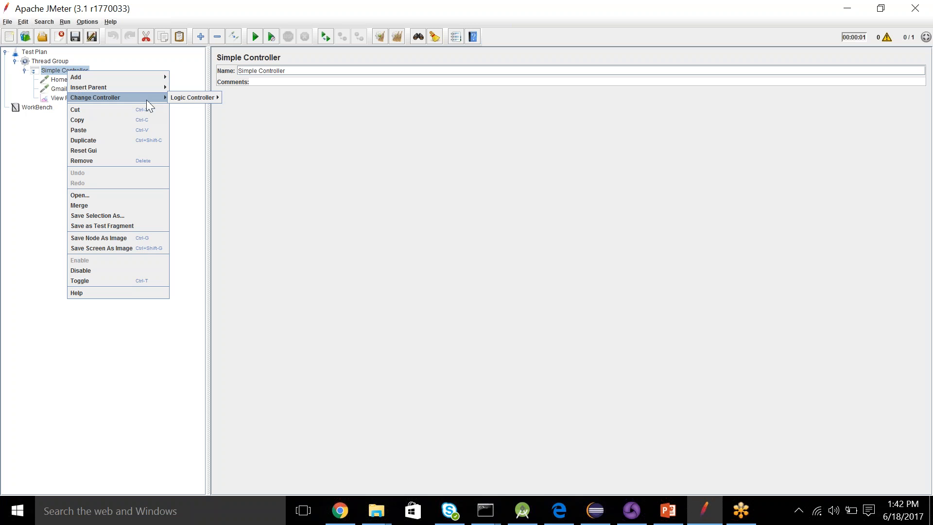
pyautogui.moveTo(181, 96)
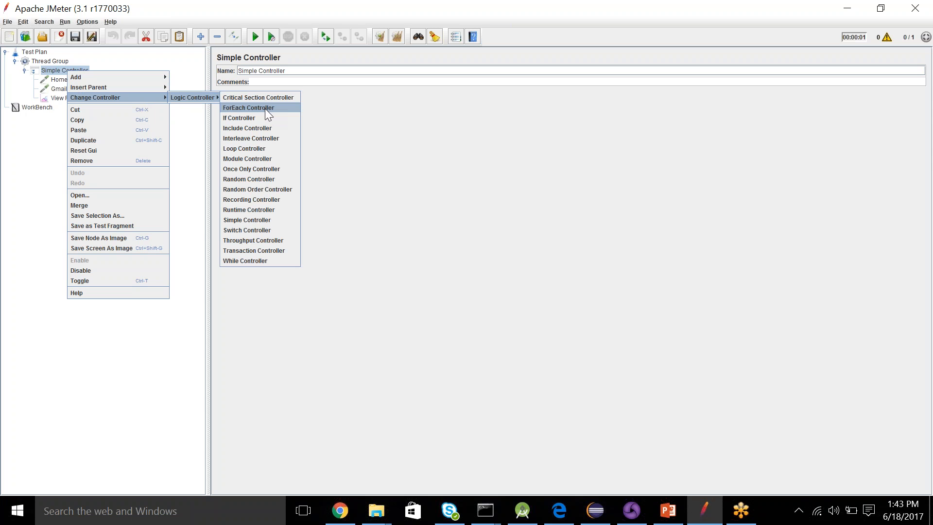
pyautogui.click(253, 149)
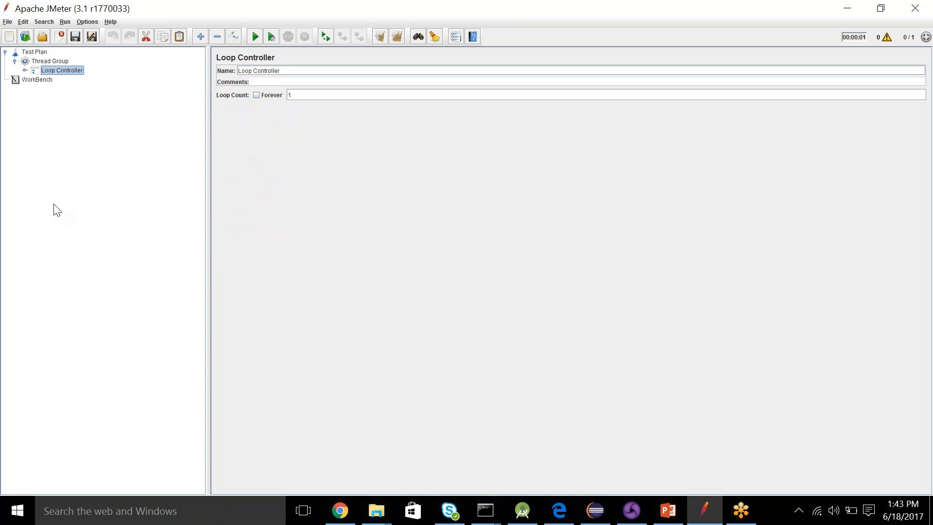
# - Add a new Simple Controller under the Thread Group, alongside the Loop Controller
pyautogui.rightClick(52, 61)
pyautogui.moveTo(125, 68)
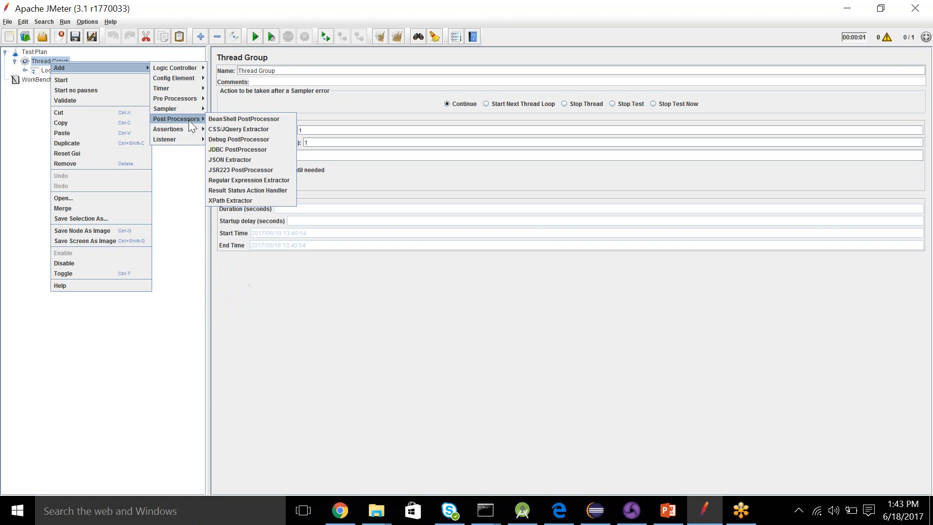
pyautogui.moveTo(175, 68)
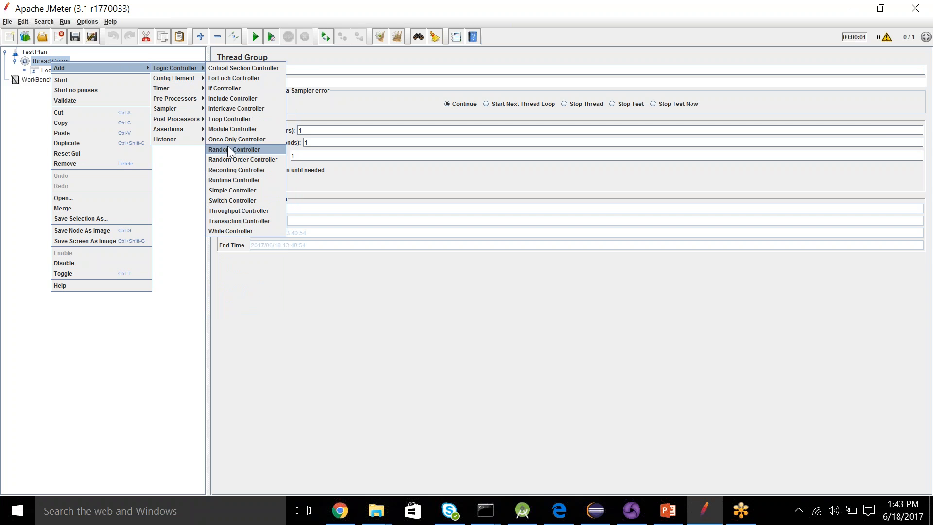
pyautogui.click(229, 191)
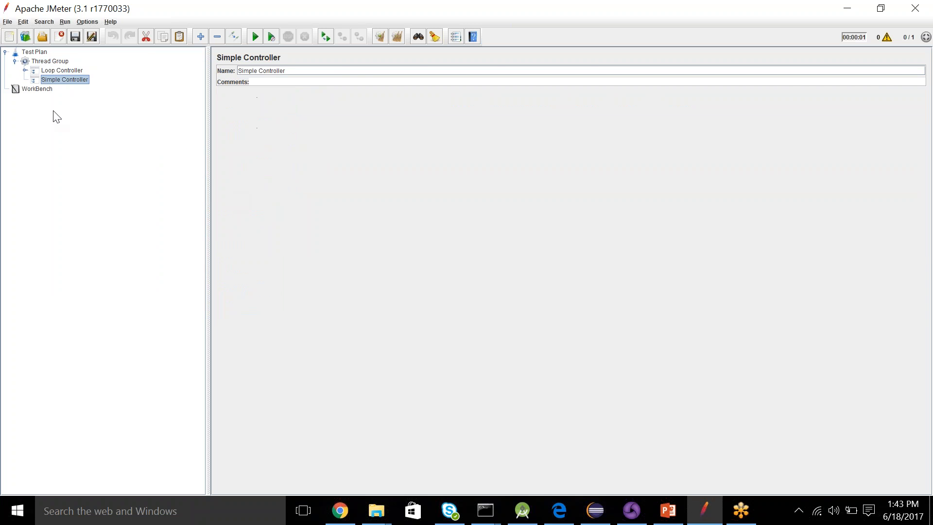
# - Add an HTTP Request sampler under the new Simple Controller with server name google.com and path /calendar
pyautogui.rightClick(65, 77)
pyautogui.moveTo(105, 86)
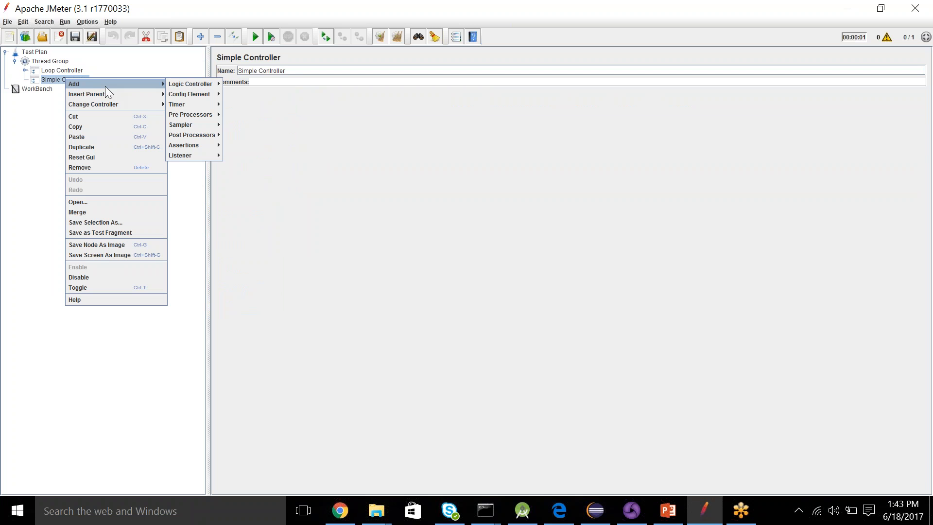
pyautogui.moveTo(198, 126)
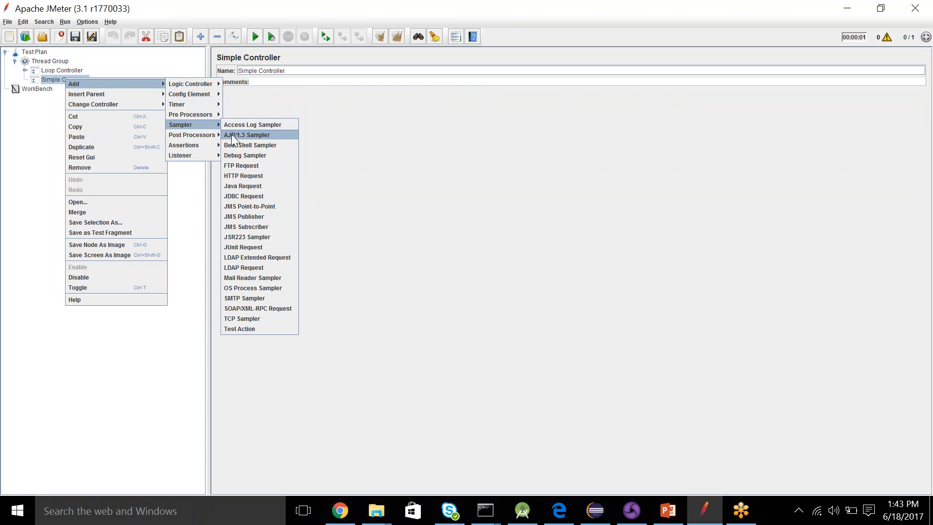
pyautogui.click(238, 177)
pyautogui.click(290, 117)
pyautogui.write('google.com')
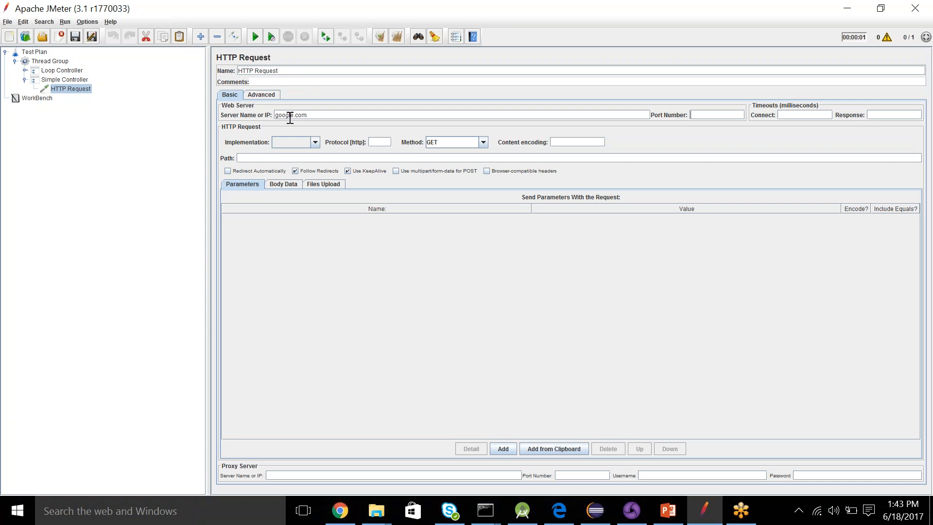
pyautogui.click(272, 159)
pyautogui.write('/calendar')
# - Add a View Results in Table listener under the new Simple Controller
pyautogui.rightClick(64, 80)
pyautogui.moveTo(128, 85)
pyautogui.moveTo(178, 158)
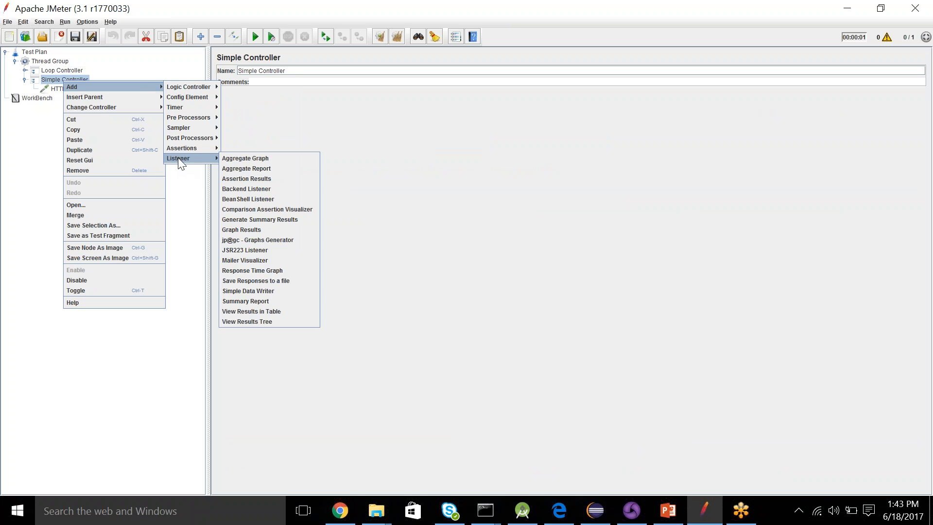
pyautogui.click(259, 312)
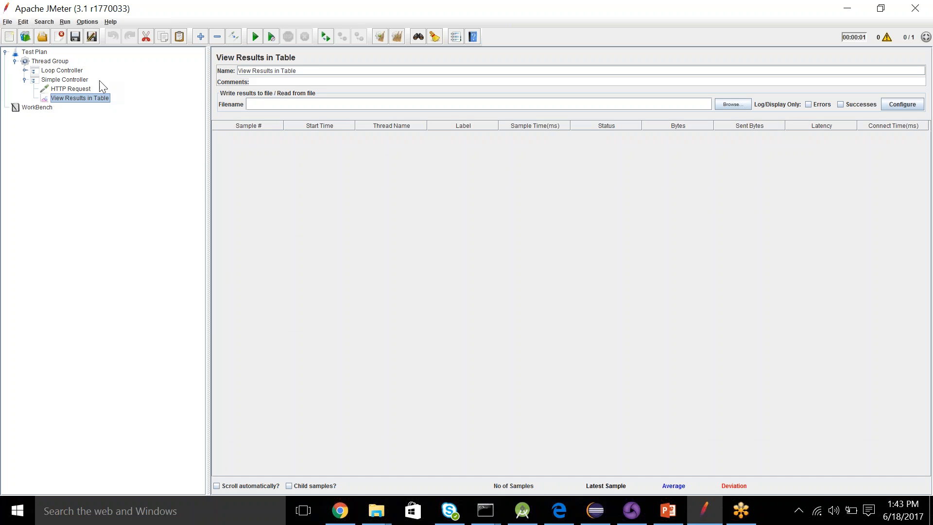
# - Add a View Results in Table listener directly under the Thread Group
pyautogui.click(52, 62)
pyautogui.rightClick(51, 59)
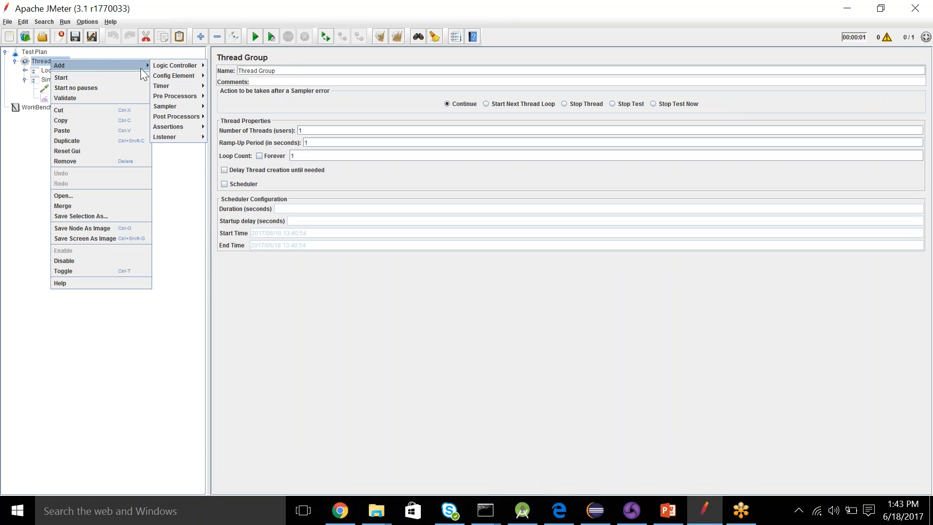
pyautogui.moveTo(180, 138)
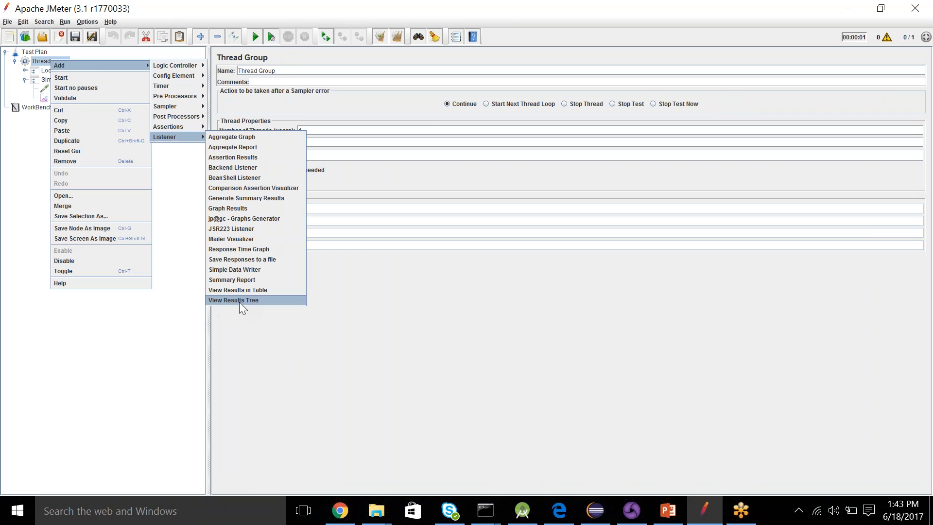
pyautogui.click(242, 290)
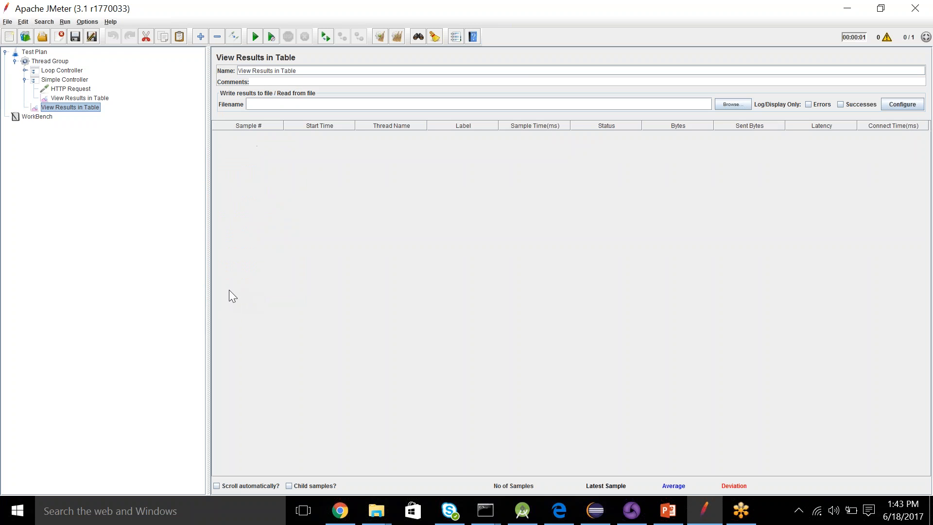
# - Expand the Loop Controller and set its loop count to 2
pyautogui.click(24, 71)
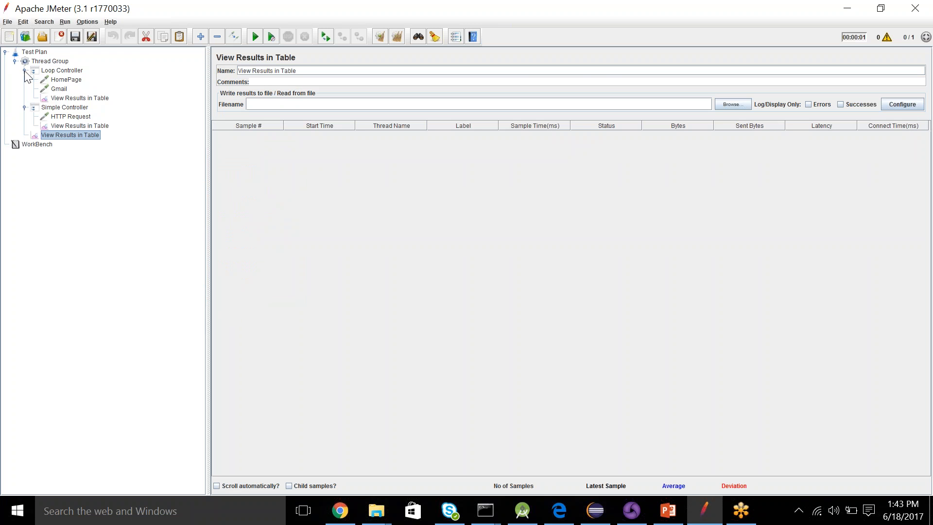
pyautogui.click(72, 71)
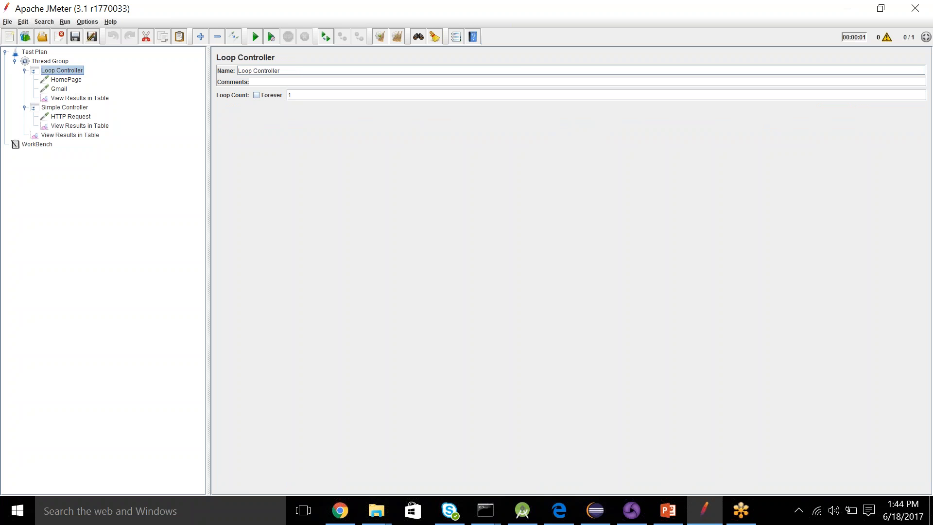
pyautogui.click(301, 96)
pyautogui.write('2')
# - Run the test plan without saving it, with the Thread Group's own View Results in Table listener open
pyautogui.click(82, 135)
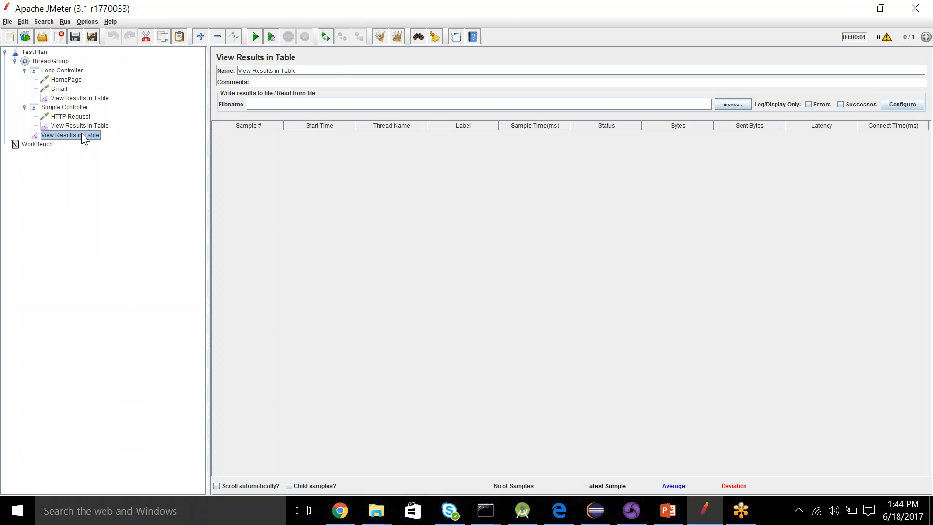
pyautogui.click(253, 37)
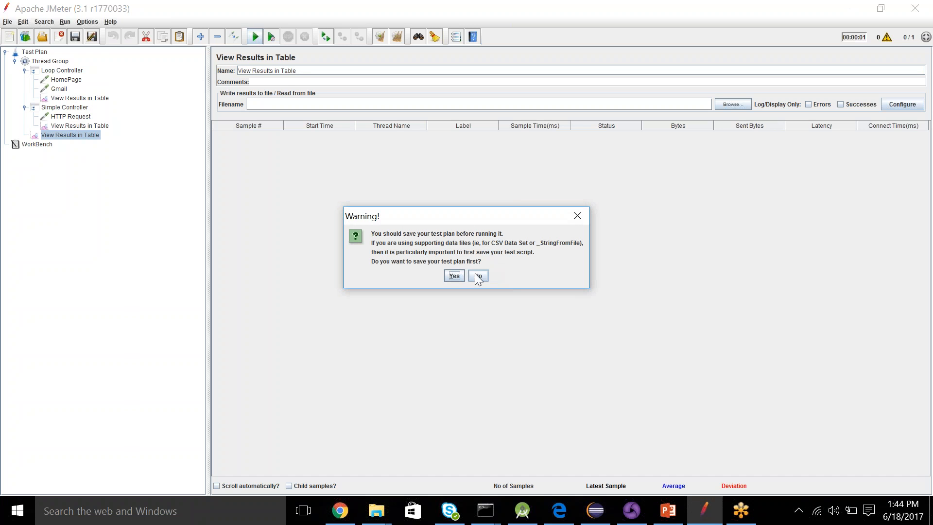
pyautogui.click(477, 275)
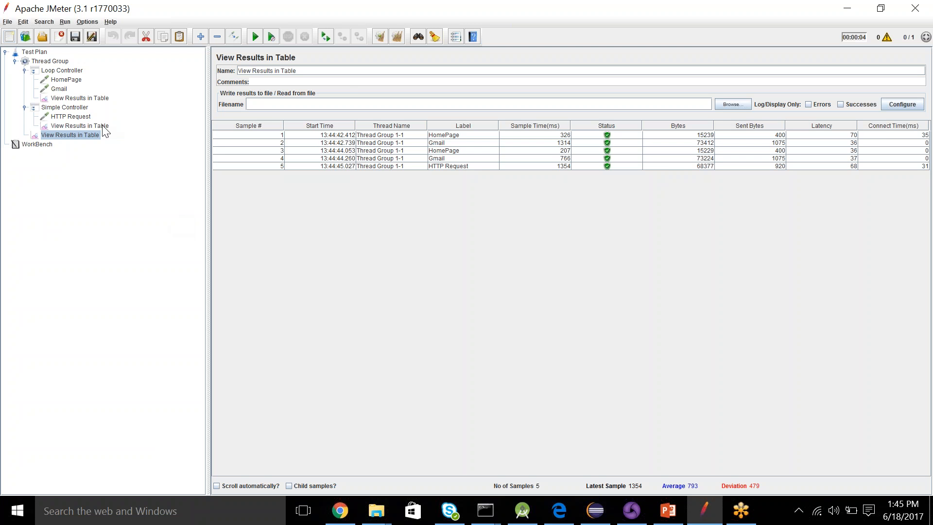
pyautogui.click(918, 296)
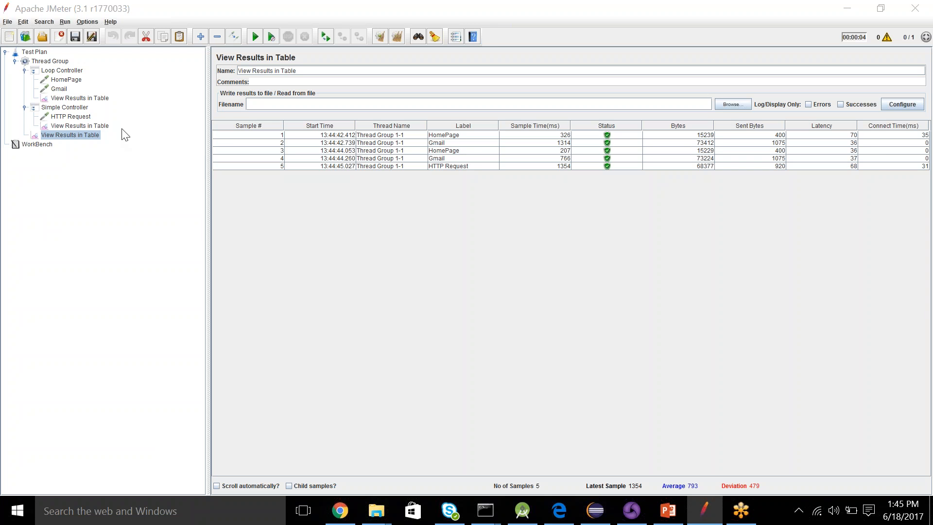
# - Change the Loop Controller into a Transaction Controller and expand it to show its child requests
pyautogui.click(64, 72)
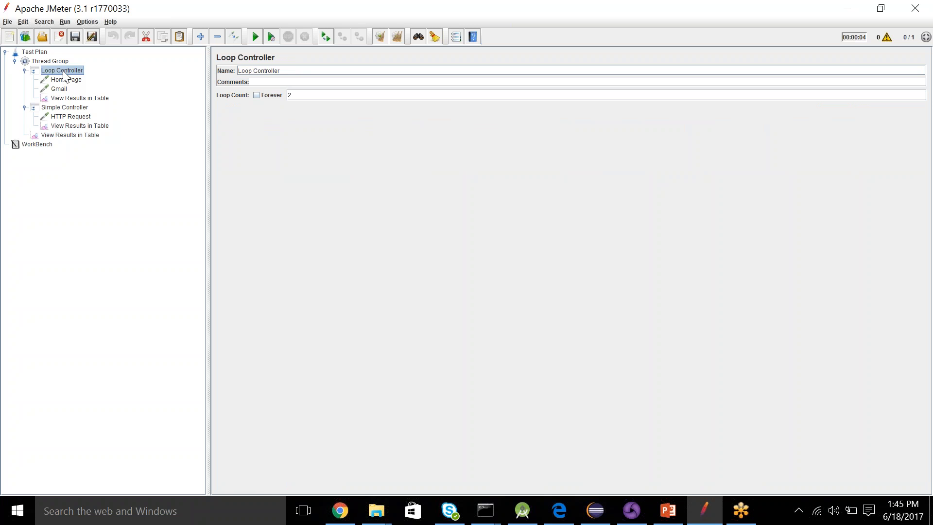
pyautogui.rightClick(66, 76)
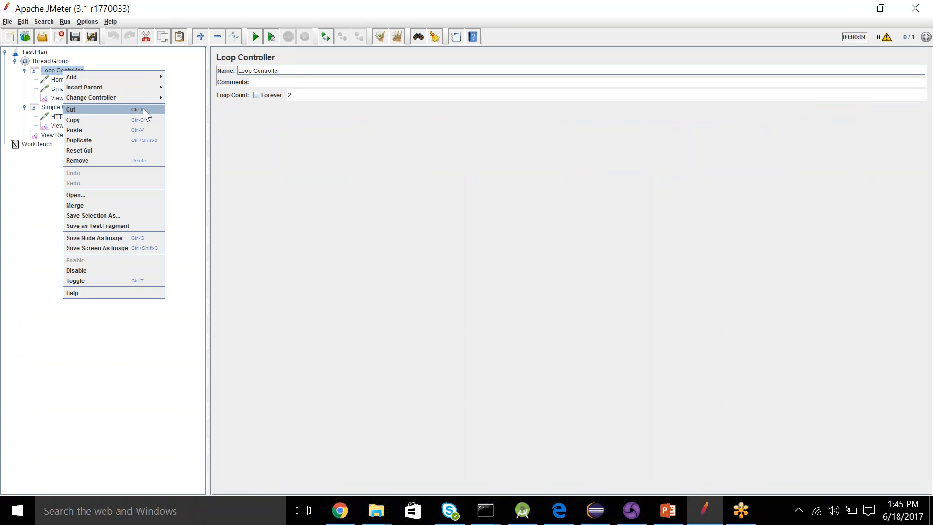
pyautogui.moveTo(159, 100)
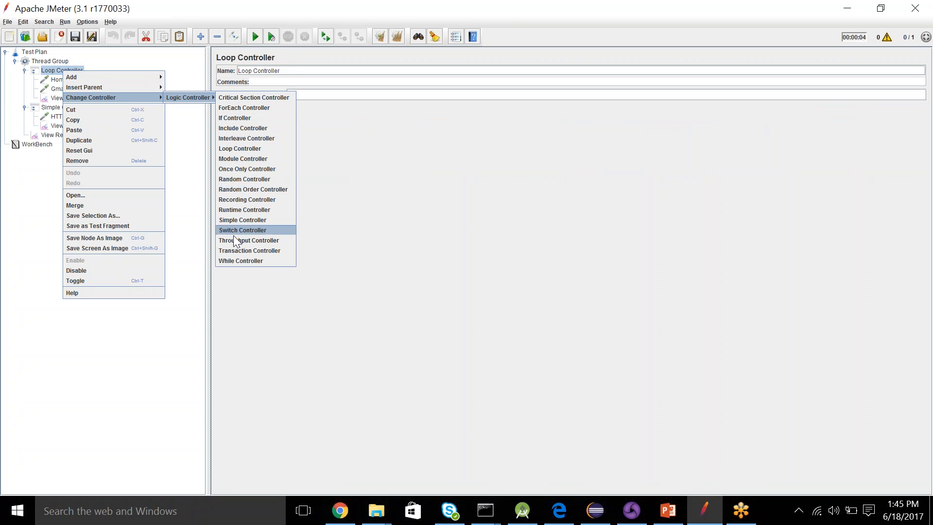
pyautogui.click(240, 250)
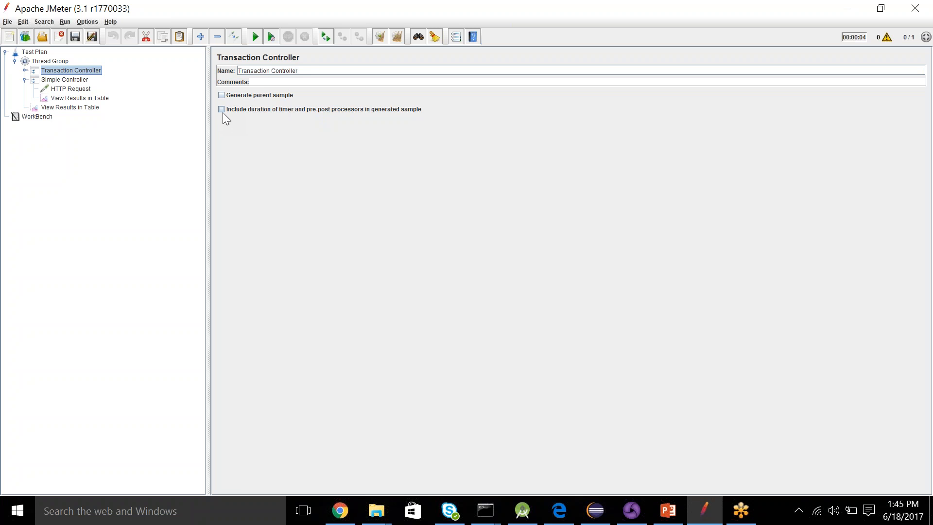
pyautogui.click(24, 71)
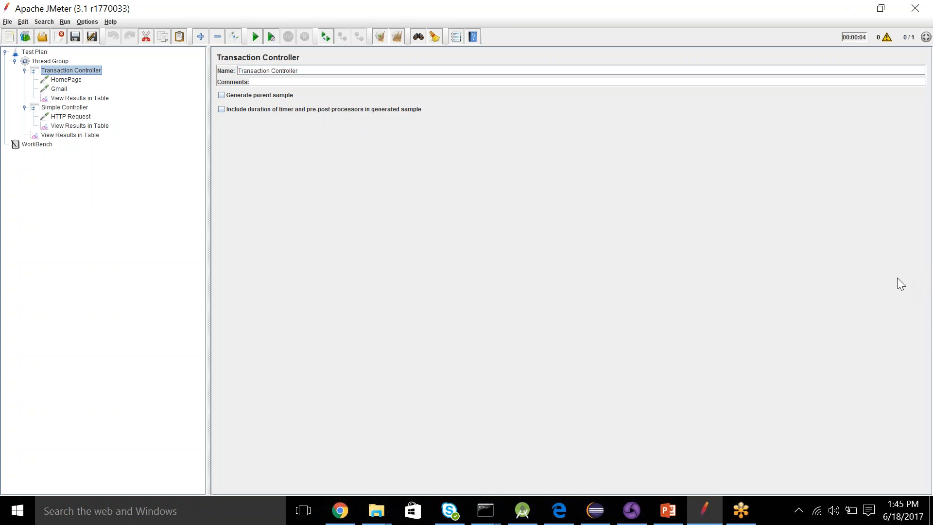
pyautogui.click(911, 316)
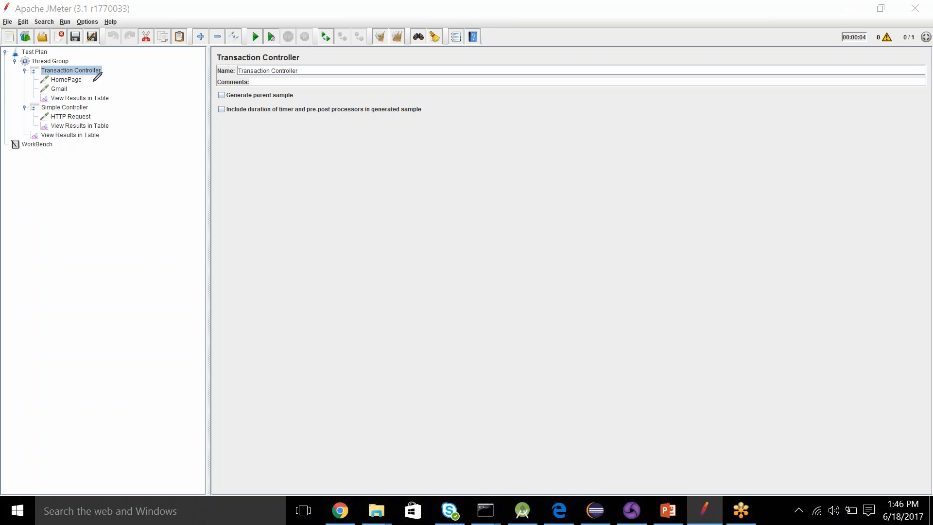
pyautogui.moveTo(112, 243)
pyautogui.mouseDown()
pyautogui.moveTo(112, 262)
pyautogui.moveTo(127, 250)
pyautogui.moveTo(126, 270)
pyautogui.moveTo(145, 245)
pyautogui.moveTo(134, 261)
pyautogui.moveTo(166, 272)
pyautogui.moveTo(164, 257)
pyautogui.moveTo(207, 255)
pyautogui.moveTo(221, 297)
pyautogui.mouseUp()
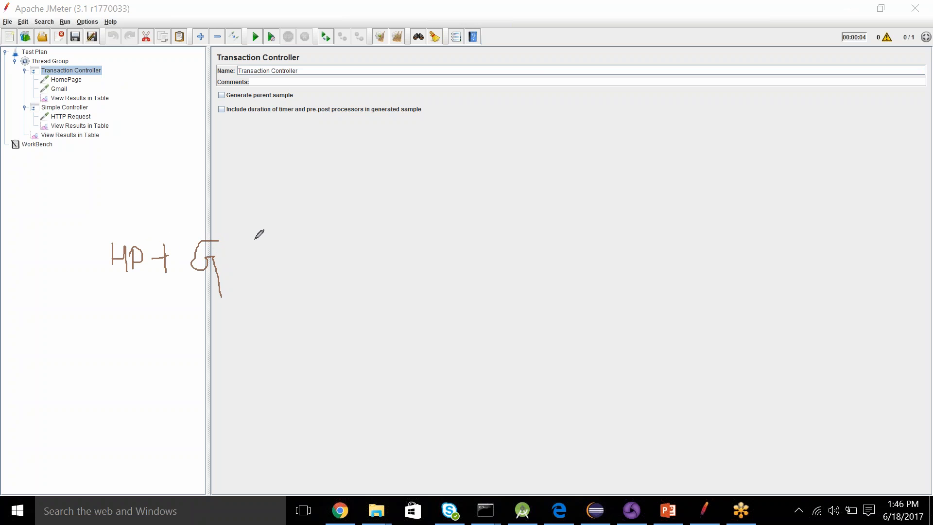
pyautogui.moveTo(253, 240)
pyautogui.mouseDown()
pyautogui.moveTo(253, 276)
pyautogui.moveTo(266, 261)
pyautogui.mouseUp()
pyautogui.moveTo(203, 119); pyautogui.dragTo(235, 103)
pyautogui.moveTo(293, 238)
pyautogui.mouseDown()
pyautogui.moveTo(298, 271)
pyautogui.moveTo(301, 237)
pyautogui.moveTo(324, 235)
pyautogui.moveTo(348, 280)
pyautogui.moveTo(393, 261)
pyautogui.moveTo(392, 281)
pyautogui.mouseUp()
pyautogui.moveTo(375, 247)
pyautogui.mouseDown()
pyautogui.moveTo(411, 239)
pyautogui.moveTo(394, 257)
pyautogui.moveTo(427, 274)
pyautogui.moveTo(419, 243)
pyautogui.moveTo(435, 232)
pyautogui.moveTo(427, 261)
pyautogui.mouseUp()
pyautogui.moveTo(494, 259); pyautogui.dragTo(531, 272)
pyautogui.moveTo(561, 232); pyautogui.dragTo(570, 270)
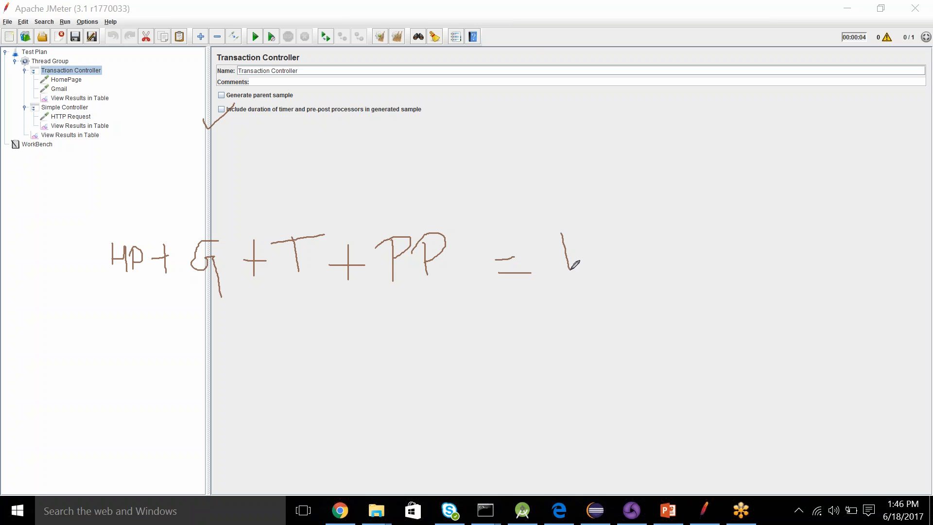
pyautogui.moveTo(543, 236); pyautogui.dragTo(590, 230)
pyautogui.moveTo(128, 78)
pyautogui.mouseDown()
pyautogui.moveTo(131, 93)
pyautogui.moveTo(150, 88)
pyautogui.moveTo(149, 117)
pyautogui.moveTo(145, 100)
pyautogui.mouseUp()
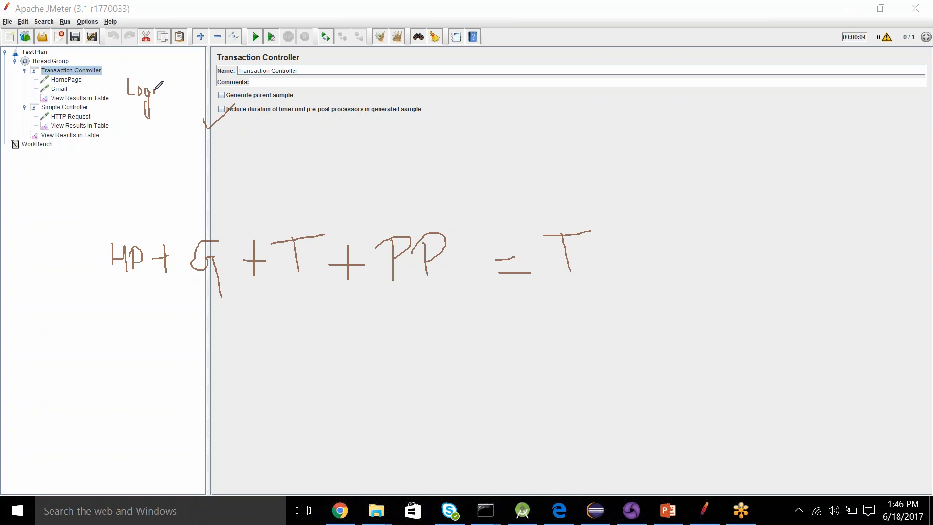
pyautogui.click(151, 86)
pyautogui.moveTo(159, 90); pyautogui.dragTo(170, 115)
pyautogui.click(884, 288)
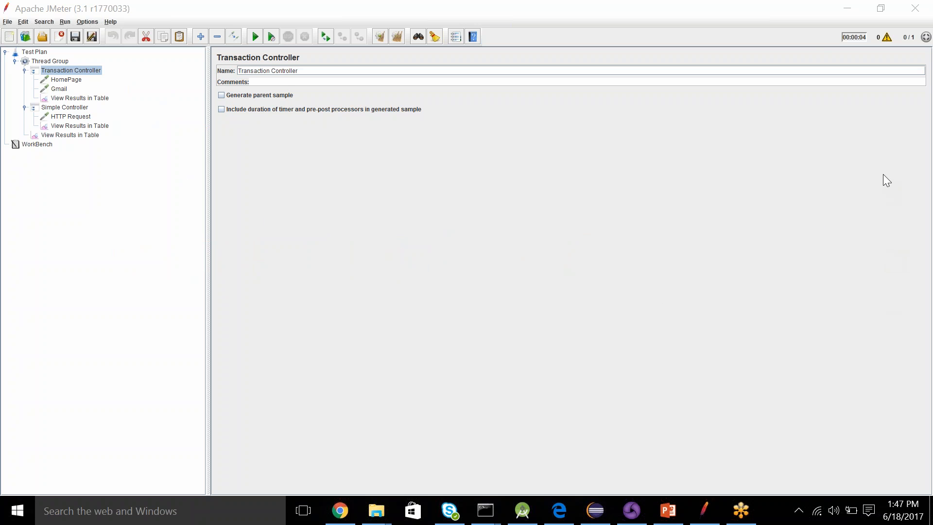
# - Clear all earlier results and rerun the test plan without saving, with the Transaction Controller's View Results in Table listener open
pyautogui.click(69, 98)
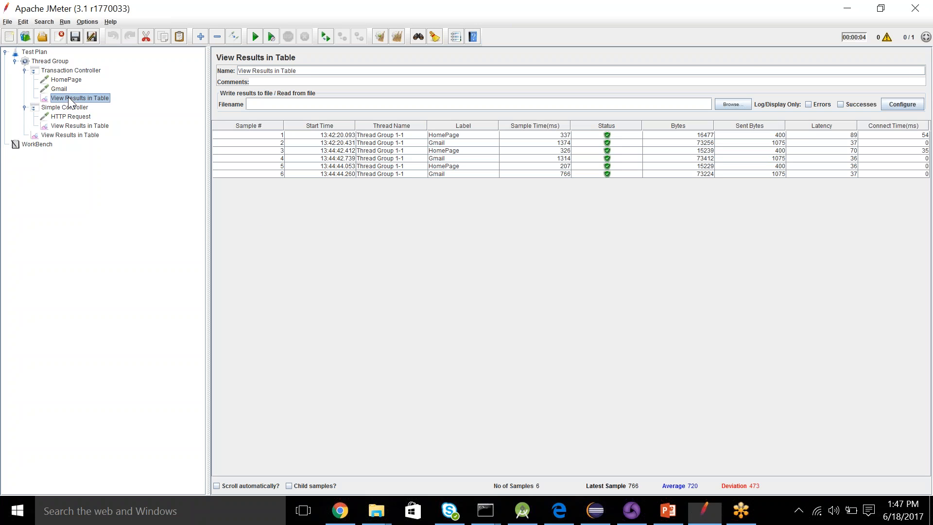
pyautogui.click(396, 36)
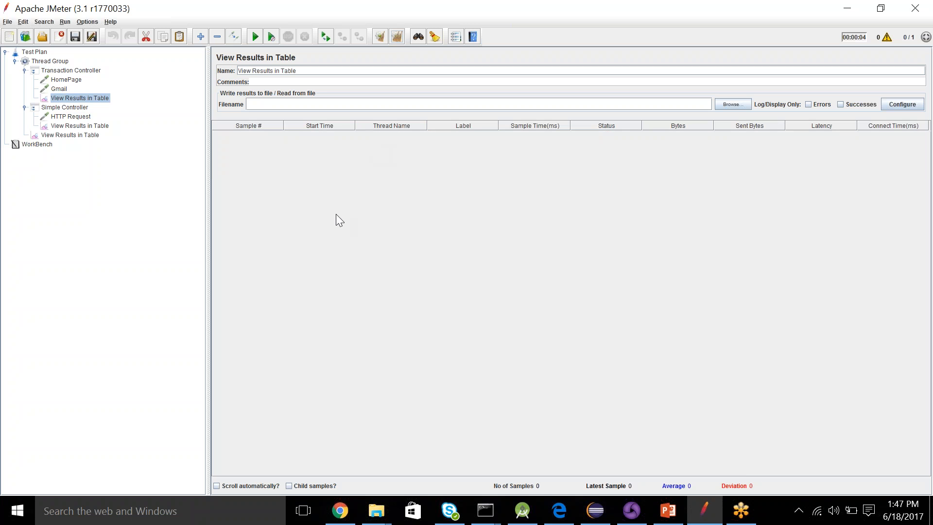
pyautogui.click(254, 37)
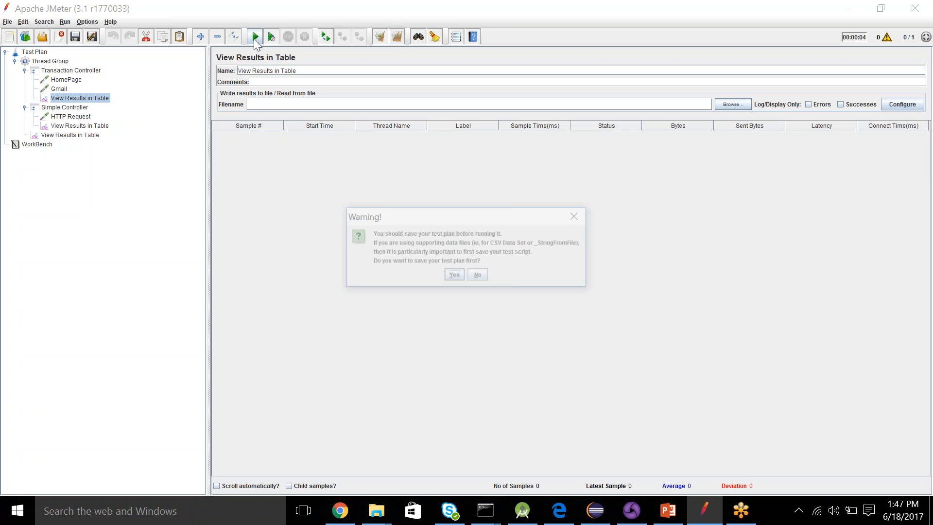
pyautogui.click(479, 275)
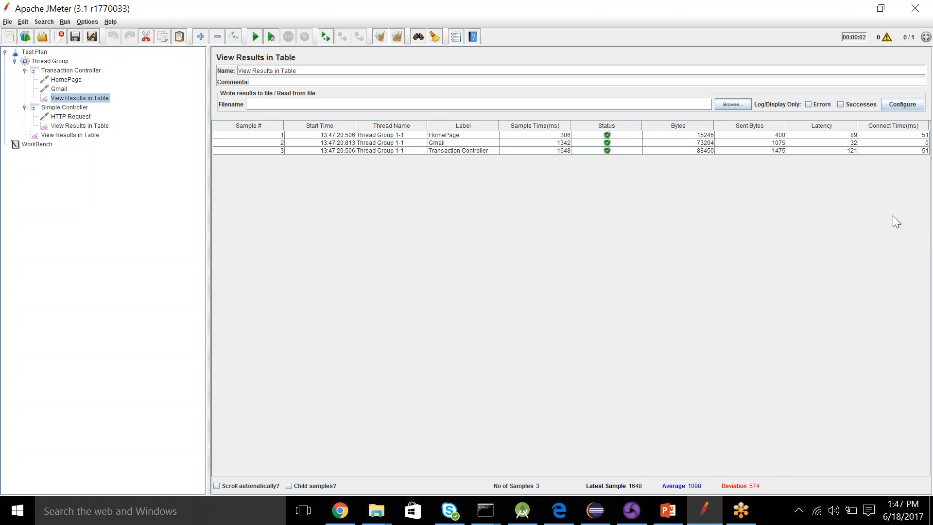
pyautogui.click(882, 194)
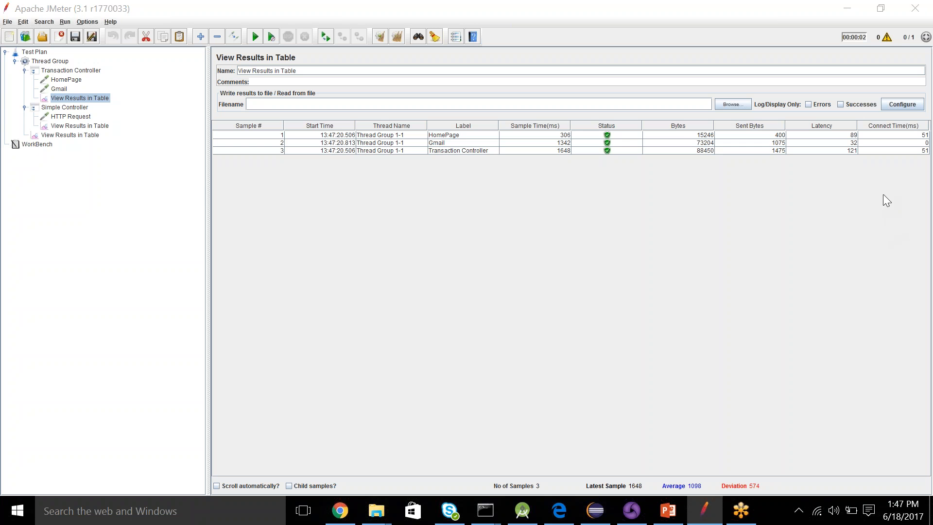
pyautogui.moveTo(574, 151)
pyautogui.mouseDown()
pyautogui.moveTo(557, 146)
pyautogui.moveTo(558, 166)
pyautogui.moveTo(575, 149)
pyautogui.mouseUp()
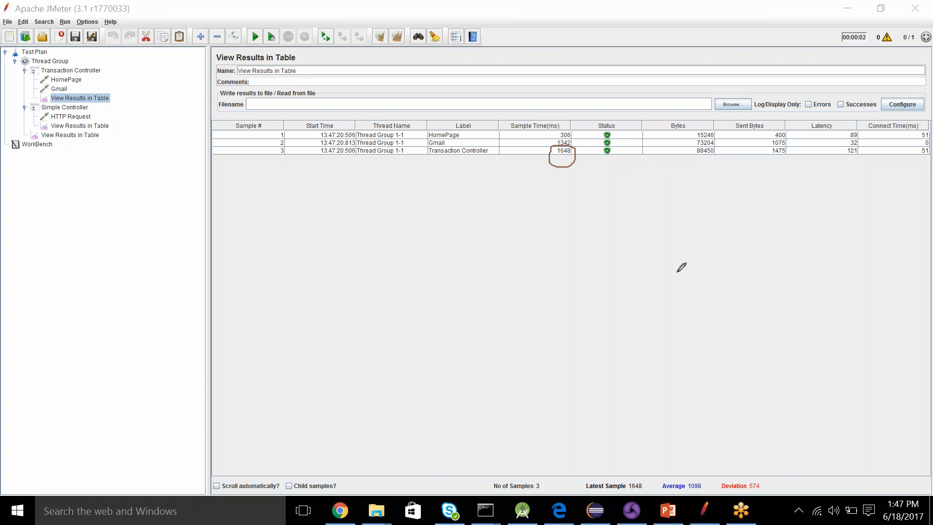
pyautogui.click(886, 289)
pyautogui.click(302, 186)
pyautogui.click(916, 340)
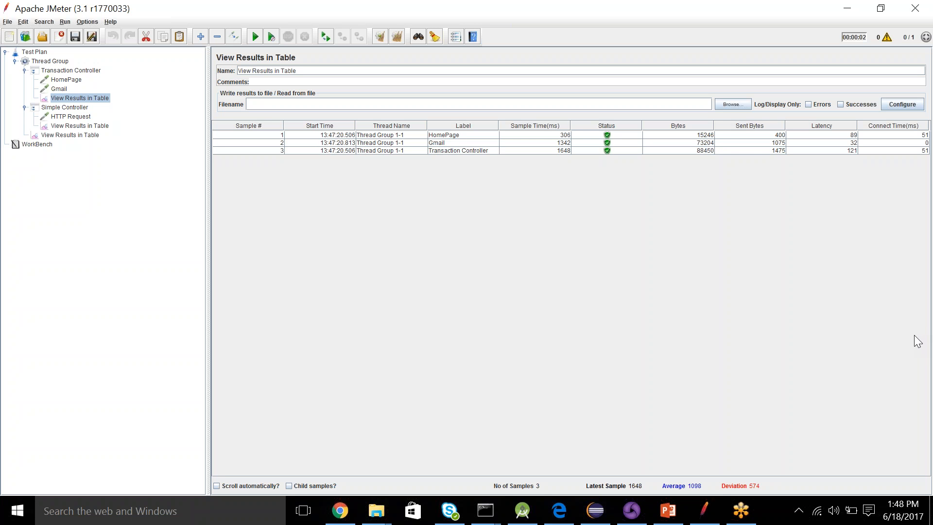